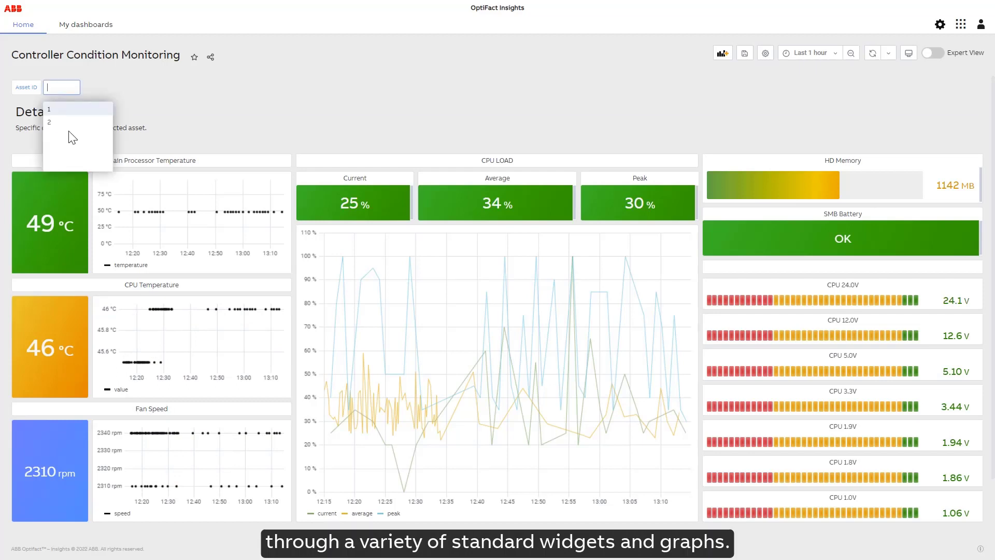
Choose asset 2 in the Controller Condition Monitoring dashboard's Asset ID dropdown
click(63, 124)
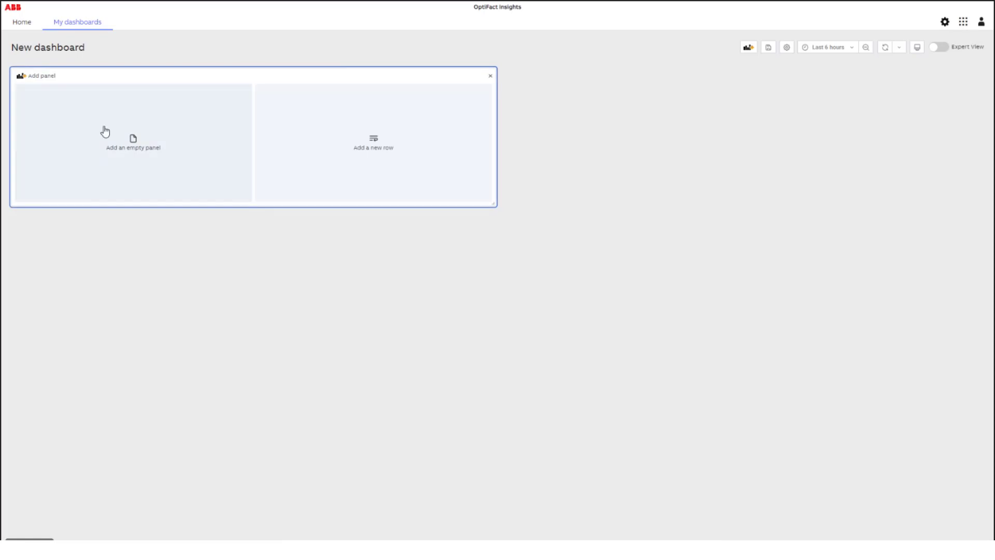
Add an empty panel to the new dashboard, opening it in Edit Panel
click(111, 143)
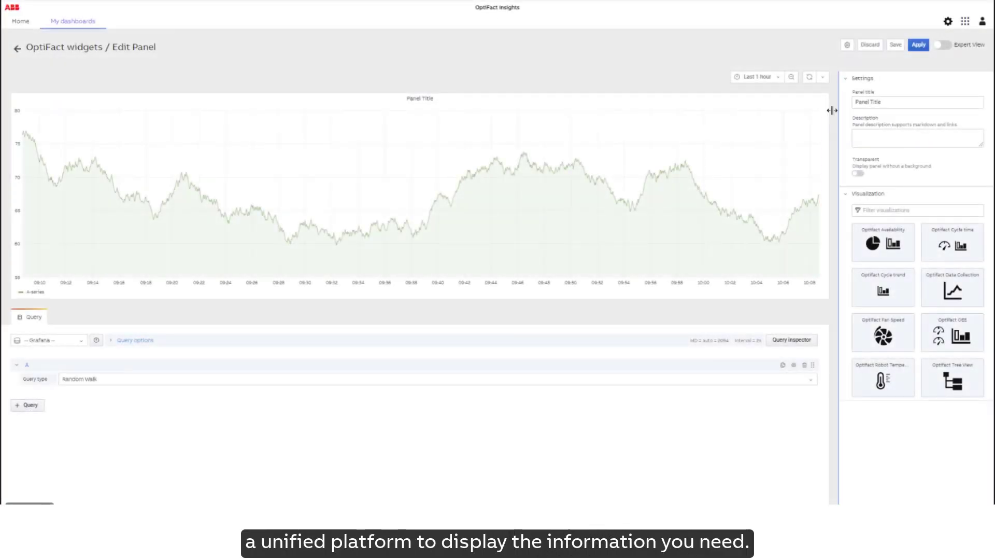
Switch on Expert View in the panel editor
click(943, 45)
scroll(942, 278, down, 5)
scroll(951, 303, down, 4)
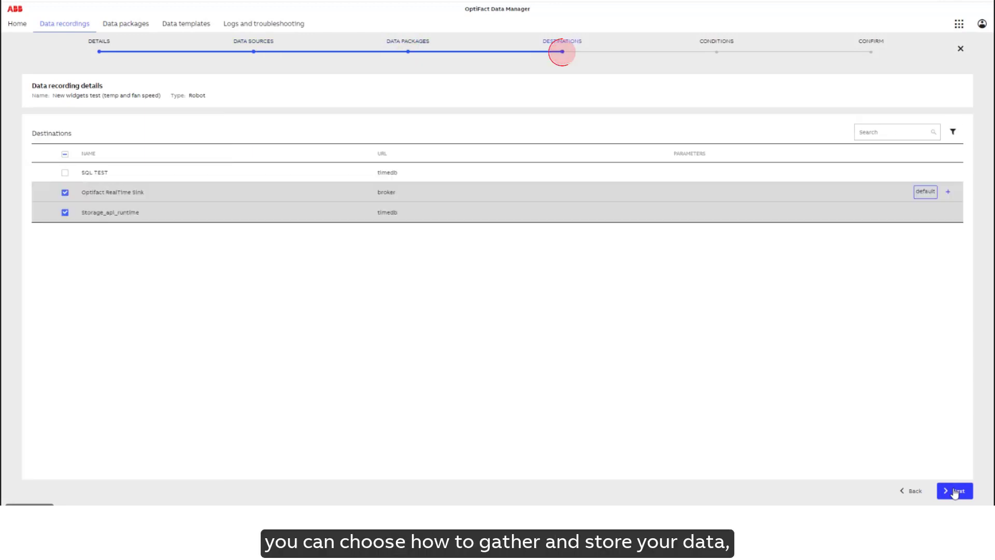
Advance the New widgets test recording past Destinations and Conditions to Confirm
click(955, 492)
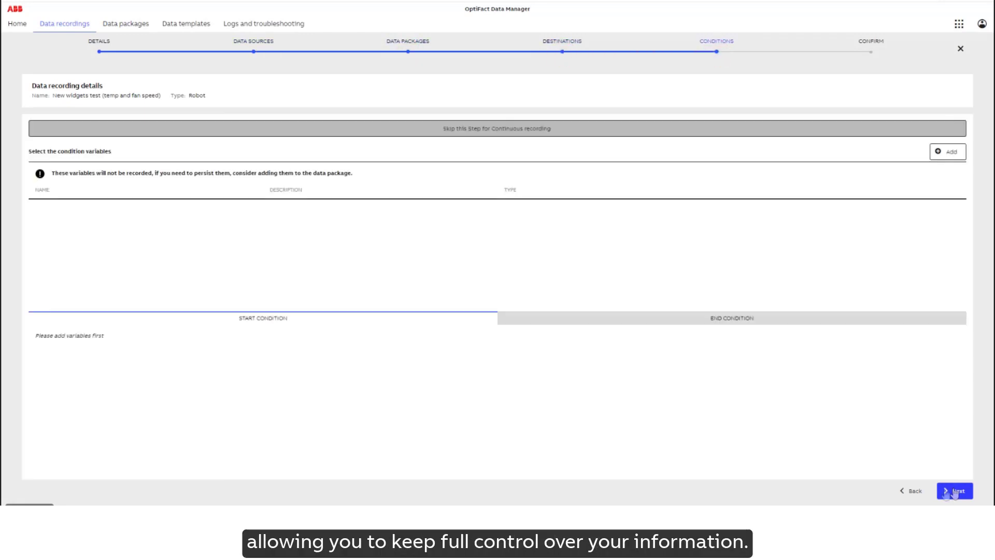
click(954, 492)
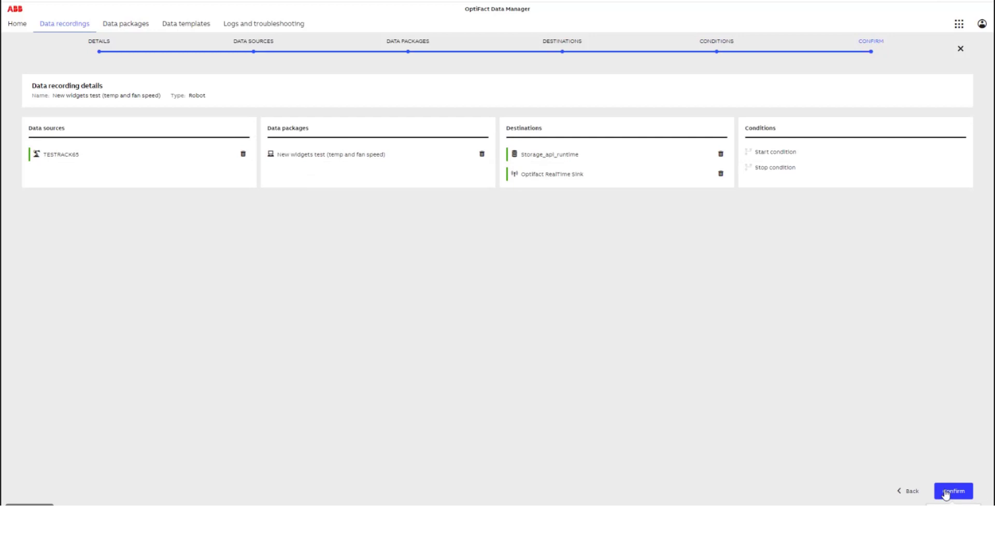